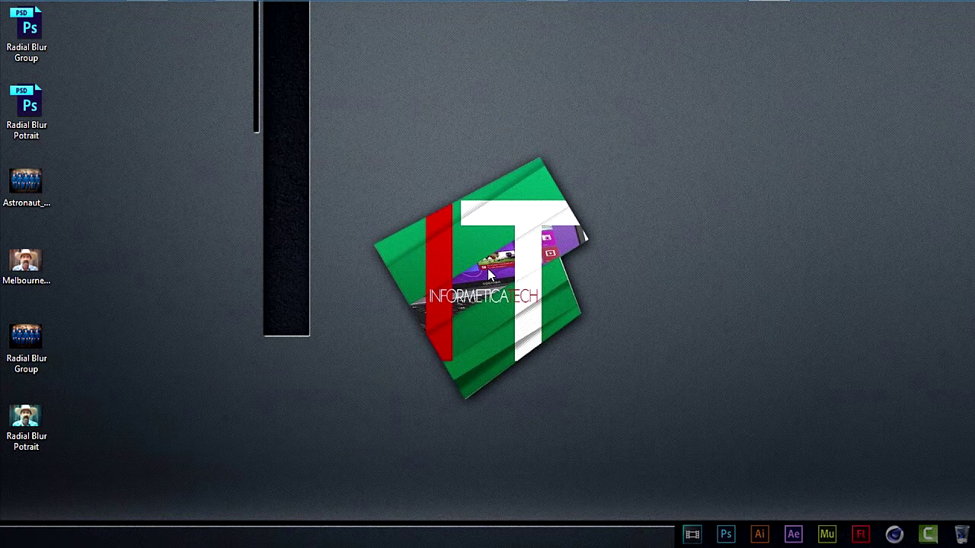
Launch Photoshop and open the Melbourne portrait JPEG of the cowboy from the Desktop
{"action": "left_click", "coordinate": [726, 534]}
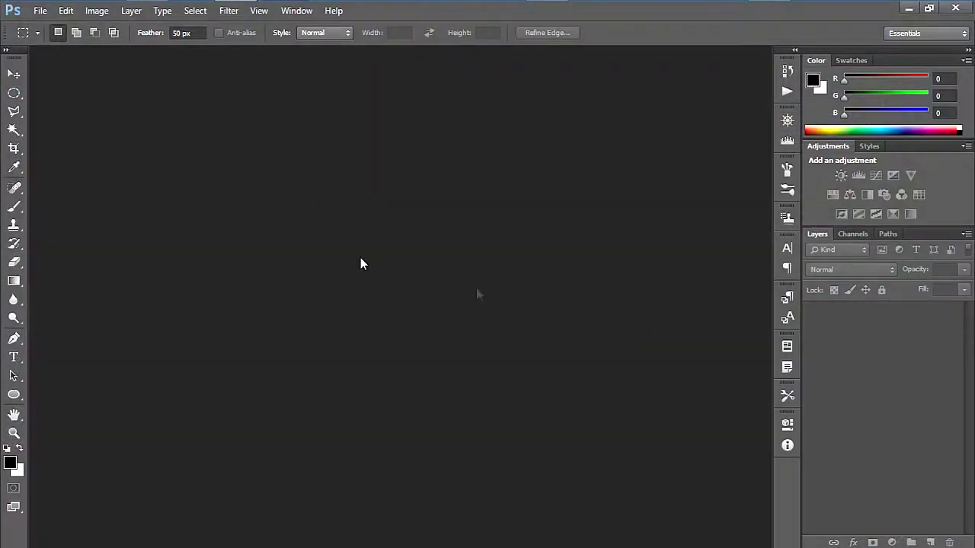
{"action": "left_click", "coordinate": [40, 12]}
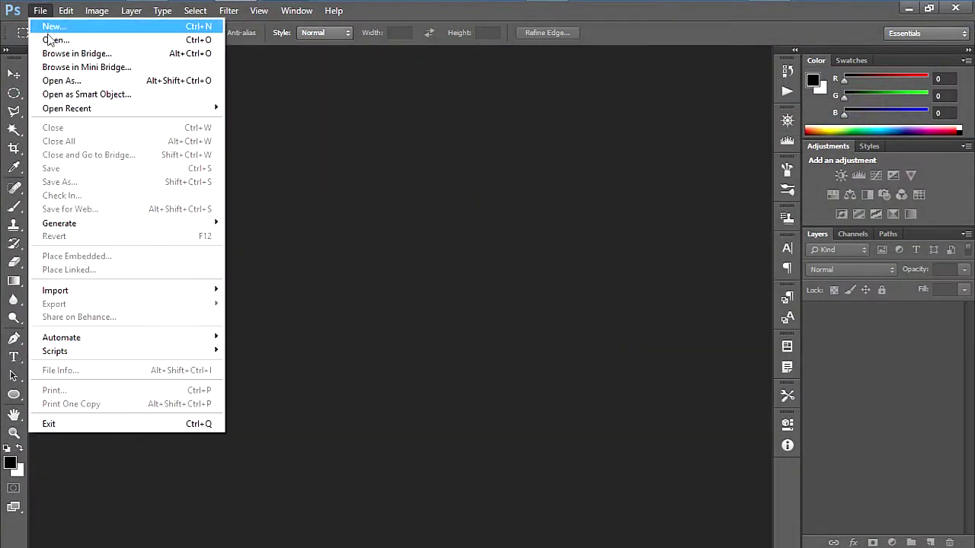
{"action": "left_click", "coordinate": [51, 39]}
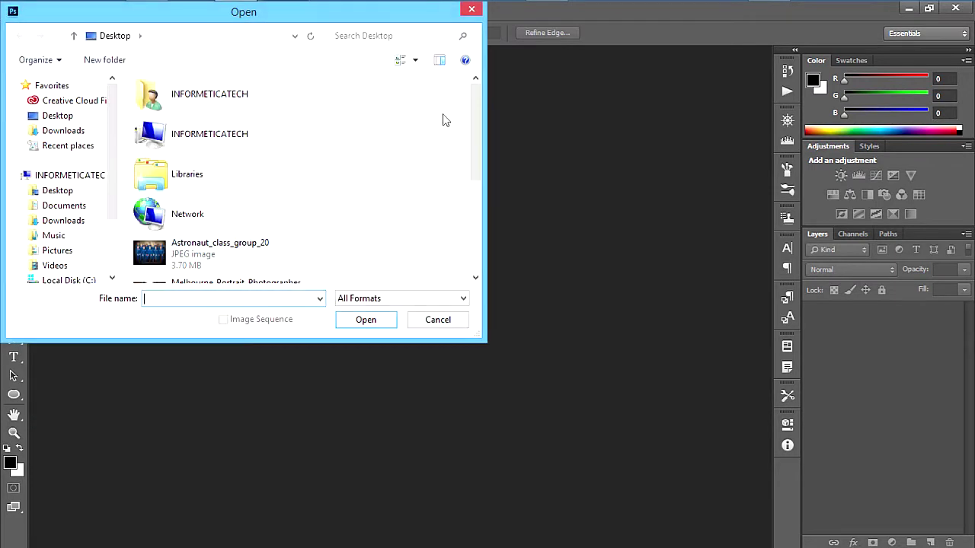
{"action": "left_click_drag", "start_coordinate": [476, 122], "coordinate": [477, 201]}
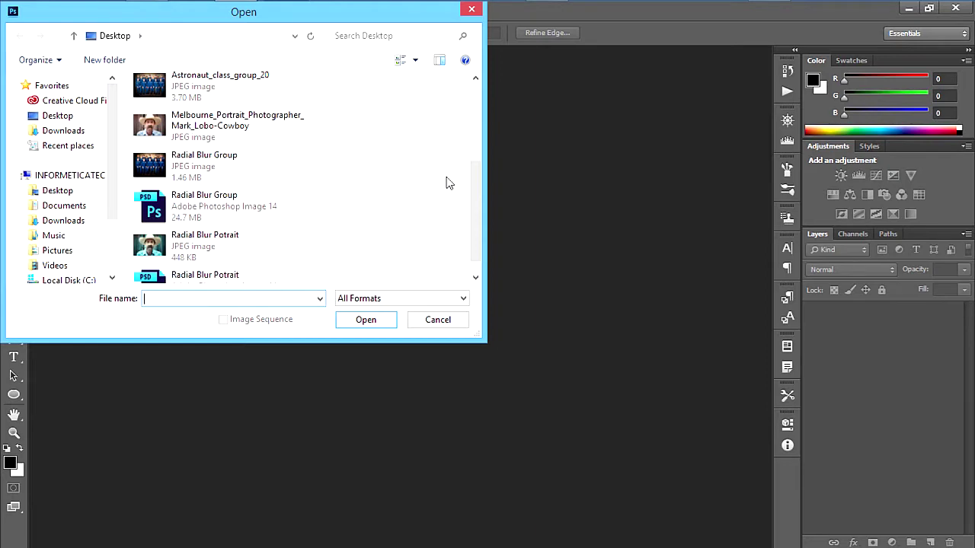
{"action": "left_click", "coordinate": [207, 128]}
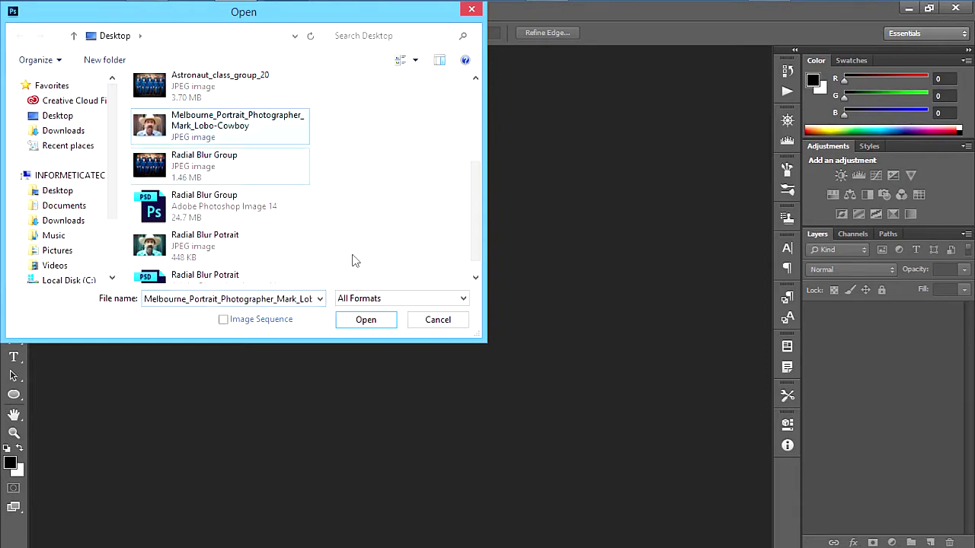
{"action": "left_click", "coordinate": [367, 320]}
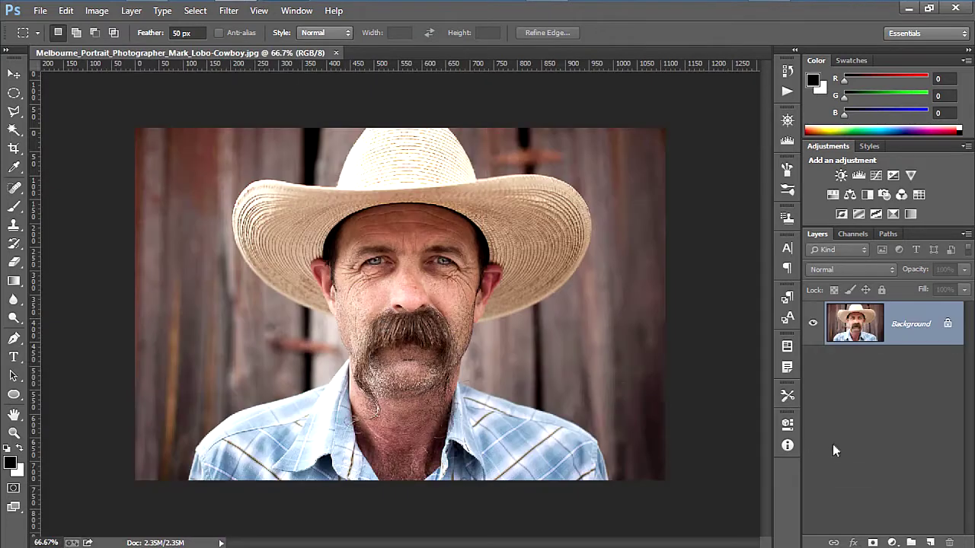
Convert the Background layer to a Smart Object and apply Radial Blur with amount 15, Zoom method, Best quality and the blur centre moved slightly upward
{"action": "right_click", "coordinate": [874, 329]}
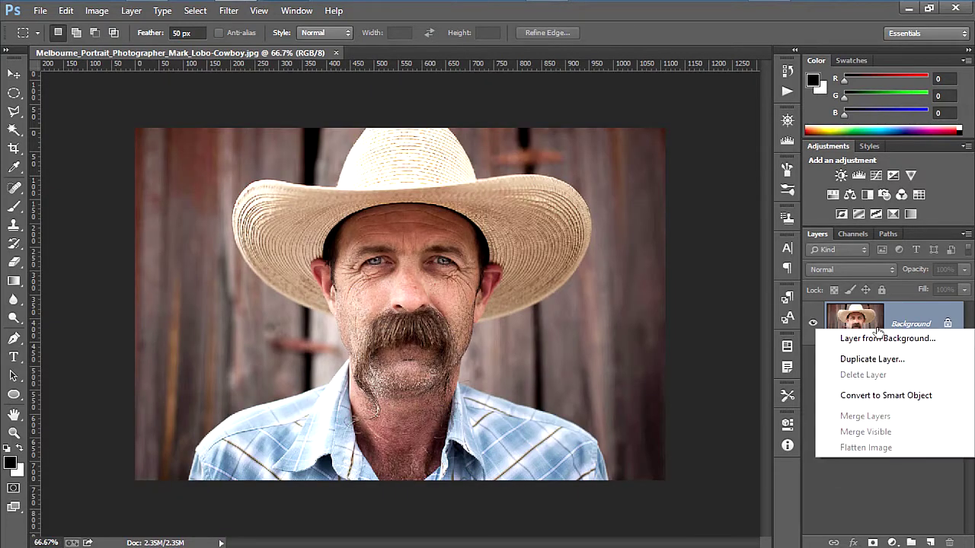
{"action": "left_click", "coordinate": [886, 401]}
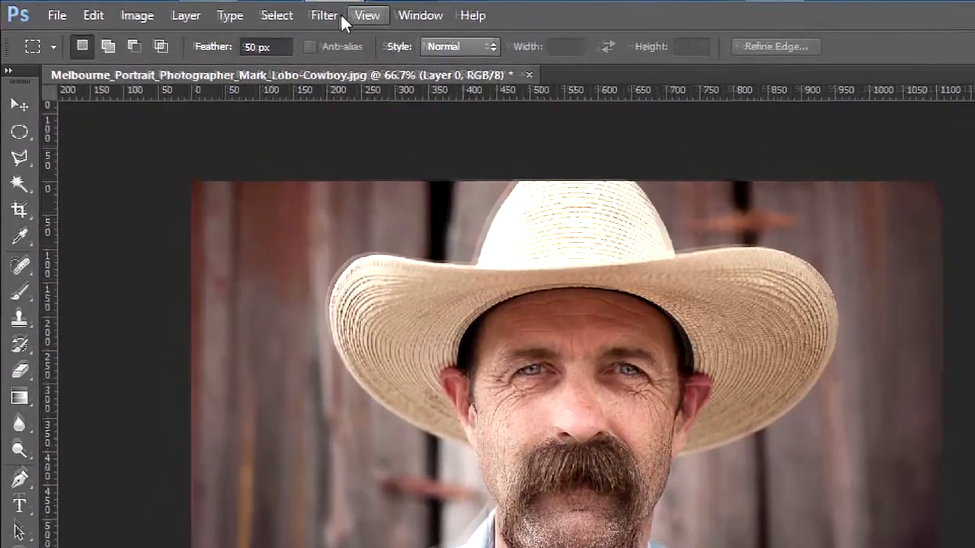
{"action": "left_click", "coordinate": [229, 11]}
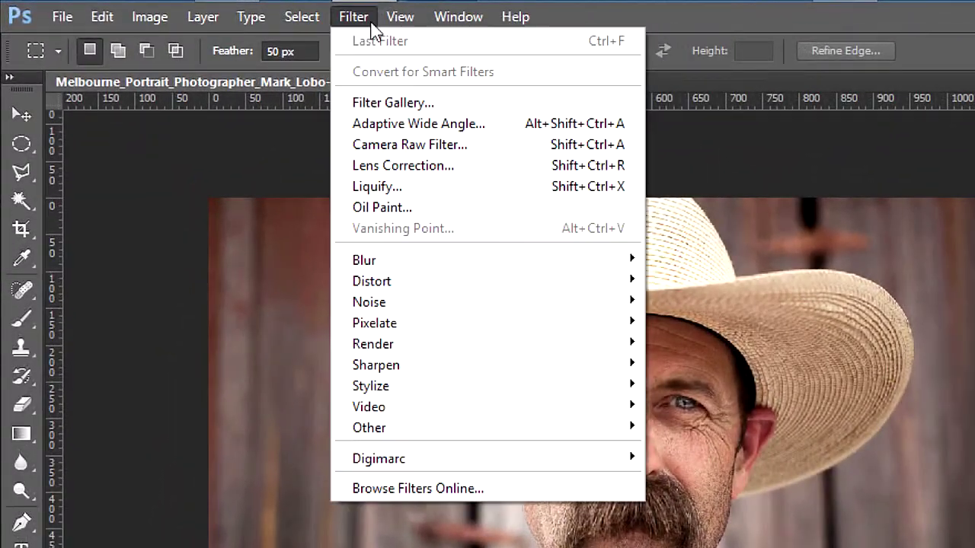
{"action": "mouse_move", "coordinate": [404, 261]}
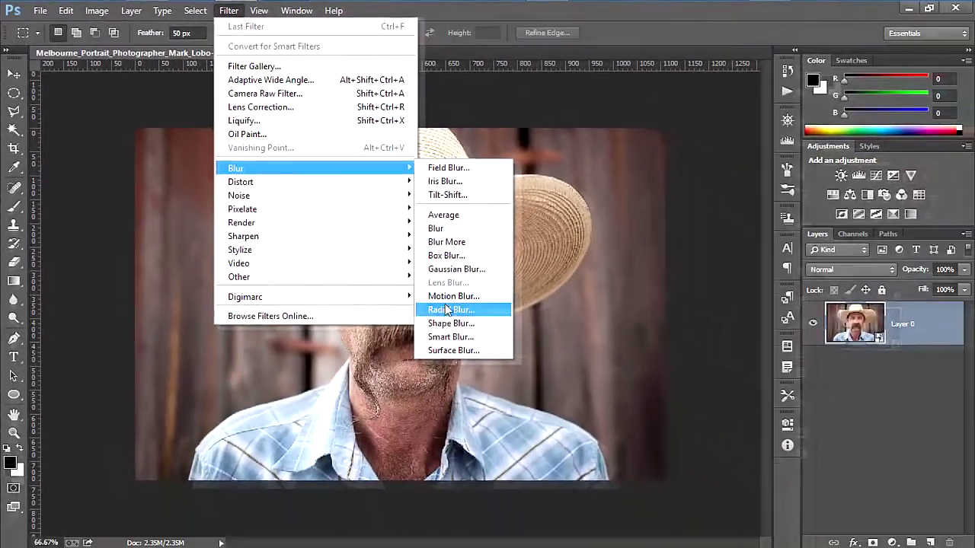
{"action": "left_click", "coordinate": [446, 309]}
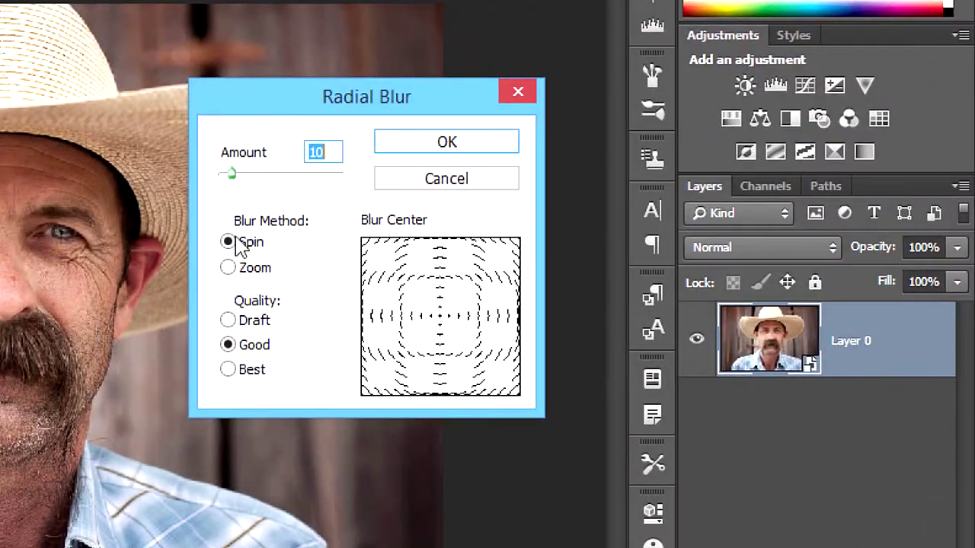
{"action": "left_click", "coordinate": [252, 268]}
{"action": "left_click", "coordinate": [253, 368]}
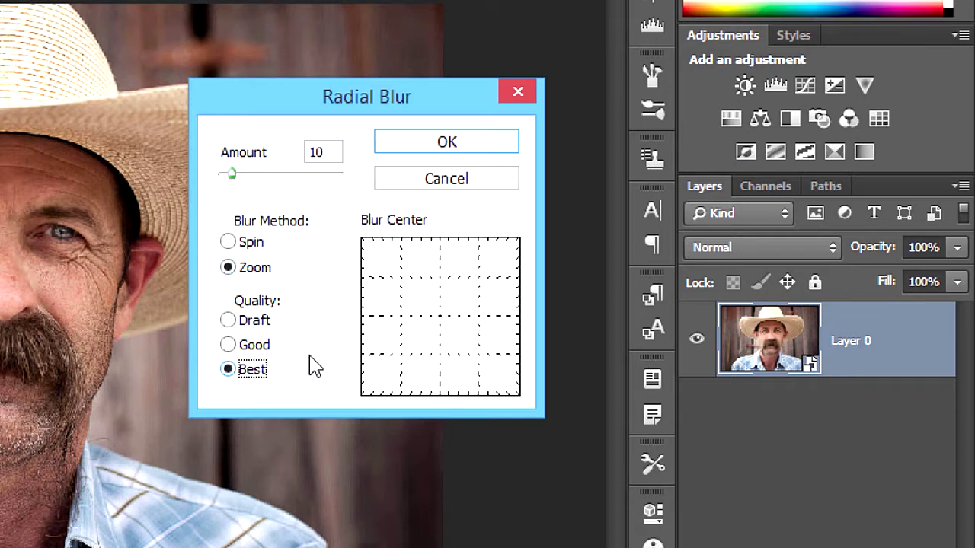
{"action": "double_click", "coordinate": [323, 153]}
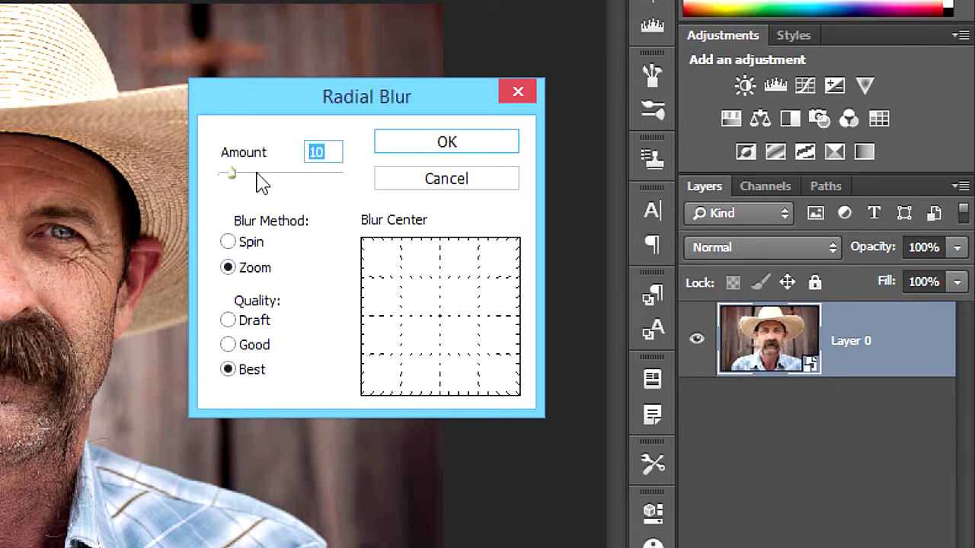
{"action": "type", "text": "15"}
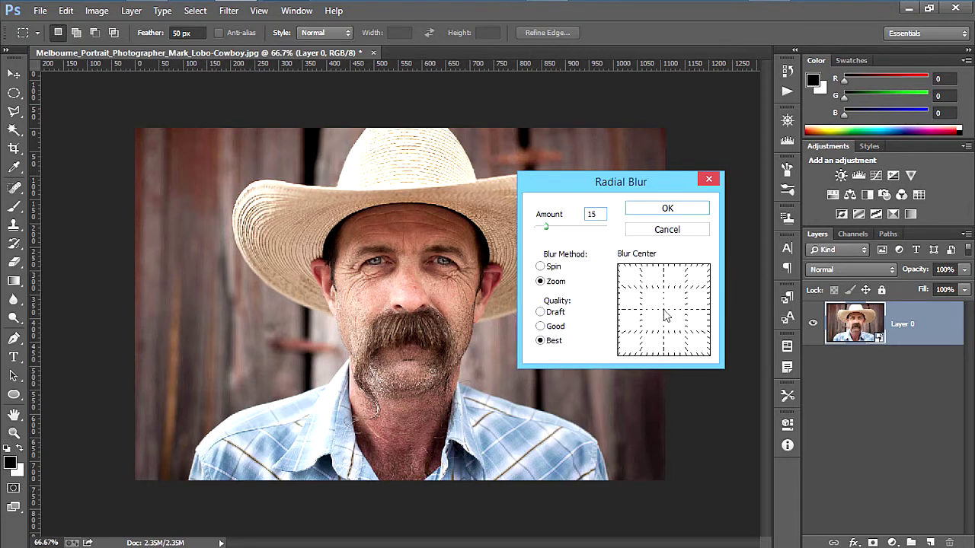
{"action": "left_click_drag", "start_coordinate": [663, 309], "coordinate": [666, 304]}
{"action": "left_click", "coordinate": [663, 210]}
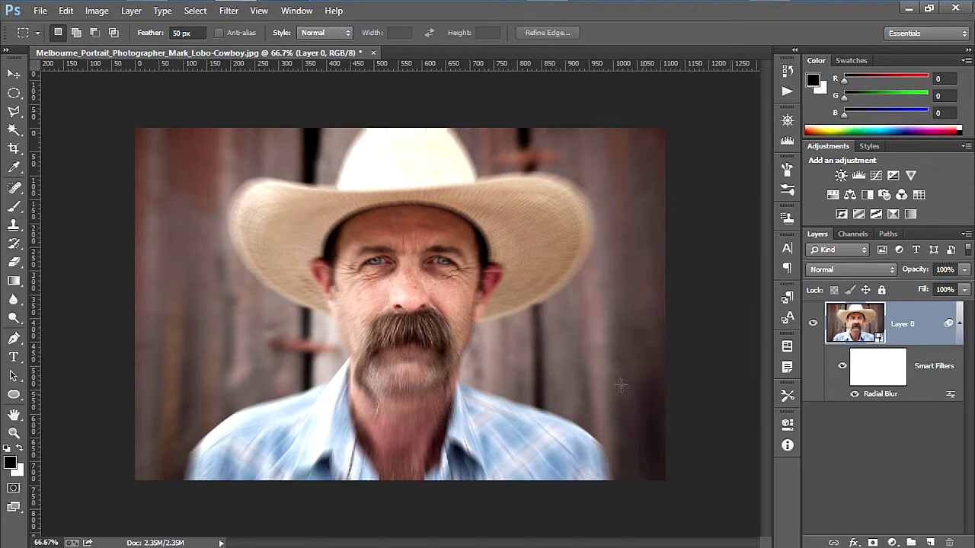
Reopen the Radial Blur smart filter's settings and reapply the filter with the blur centre over the face
{"action": "double_click", "coordinate": [879, 397]}
{"action": "mouse_move", "coordinate": [667, 307]}
{"action": "left_mouse_down"}
{"action": "mouse_move", "coordinate": [660, 324]}
{"action": "mouse_move", "coordinate": [671, 320]}
{"action": "mouse_move", "coordinate": [667, 307]}
{"action": "left_mouse_up"}
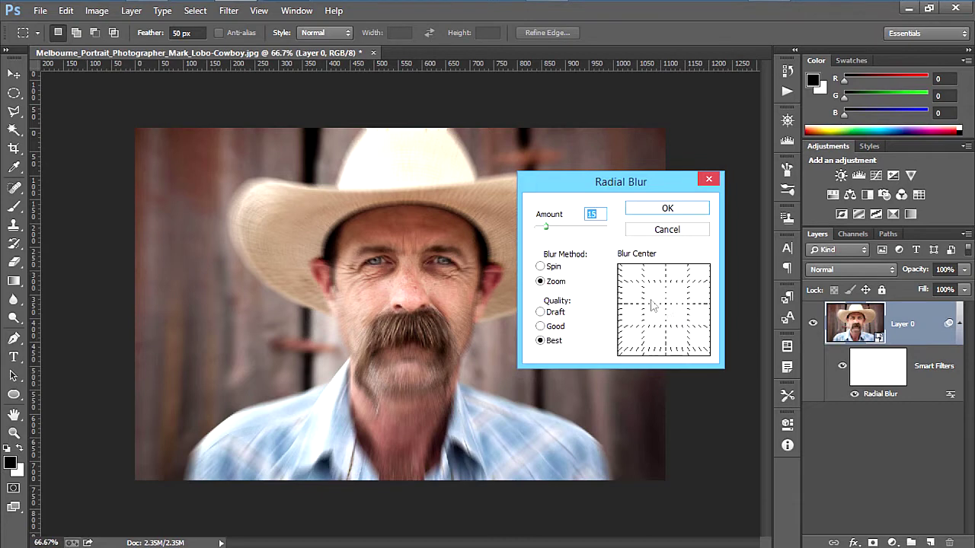
{"action": "left_click", "coordinate": [668, 208]}
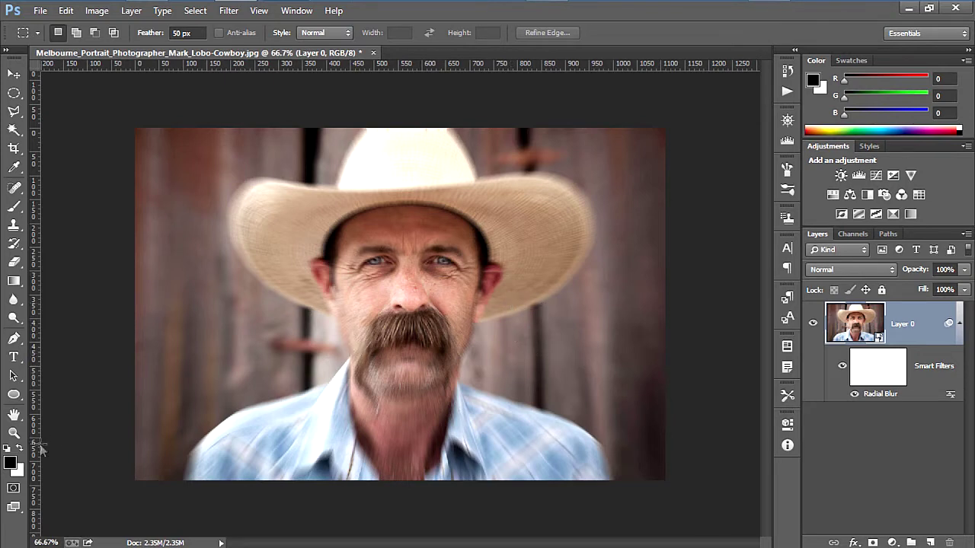
Set up the Brush tool with a soft tip, 100 px in size and 0% hardness
{"action": "key", "text": "b"}
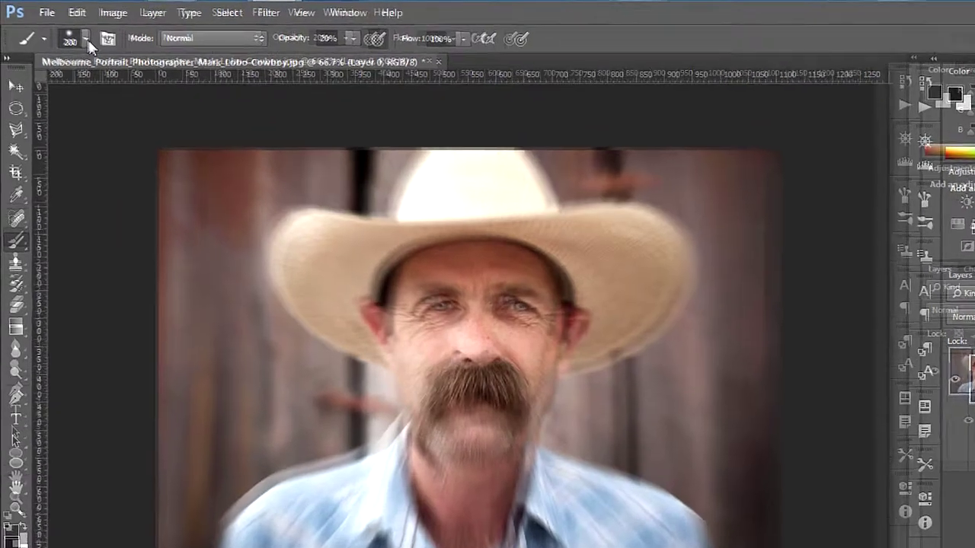
{"action": "left_click", "coordinate": [75, 34]}
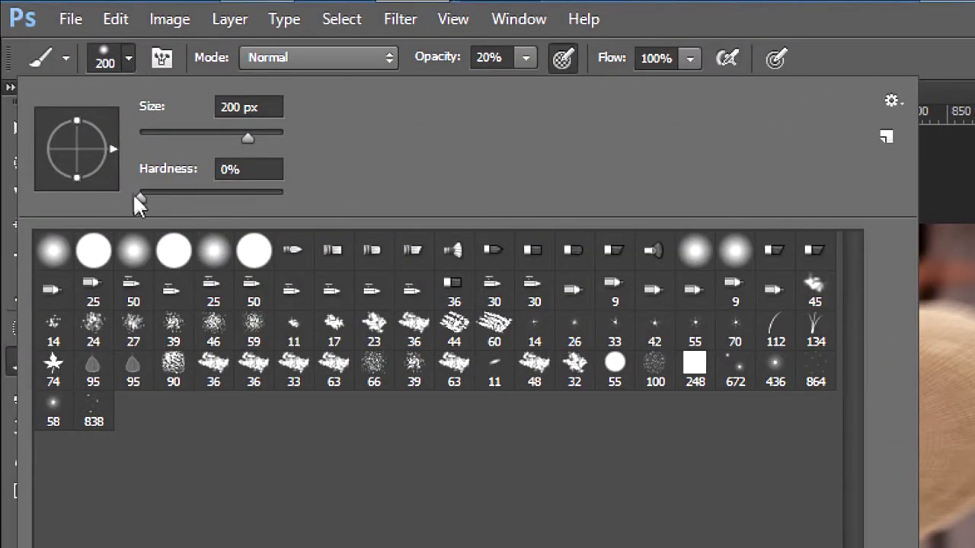
{"action": "left_click_drag", "start_coordinate": [141, 198], "coordinate": [94, 204]}
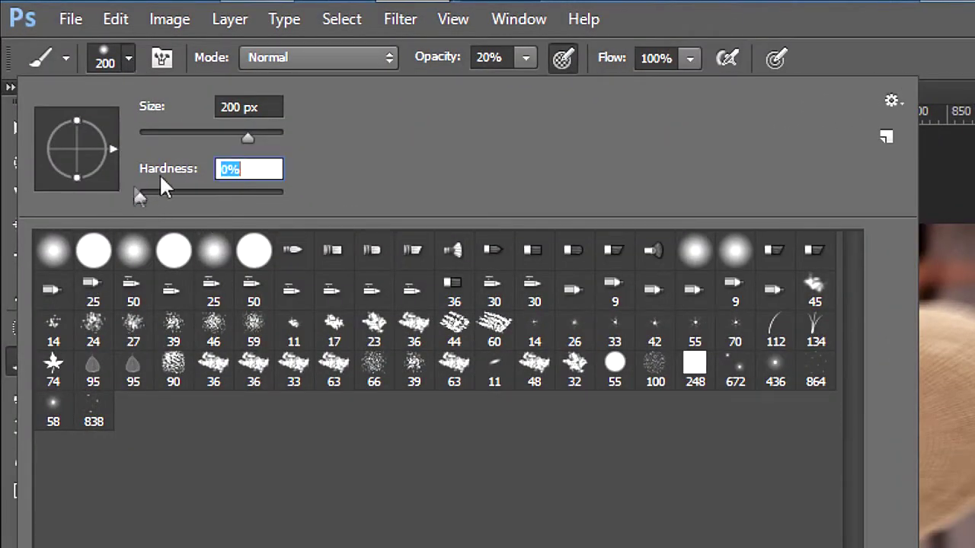
{"action": "double_click", "coordinate": [247, 106]}
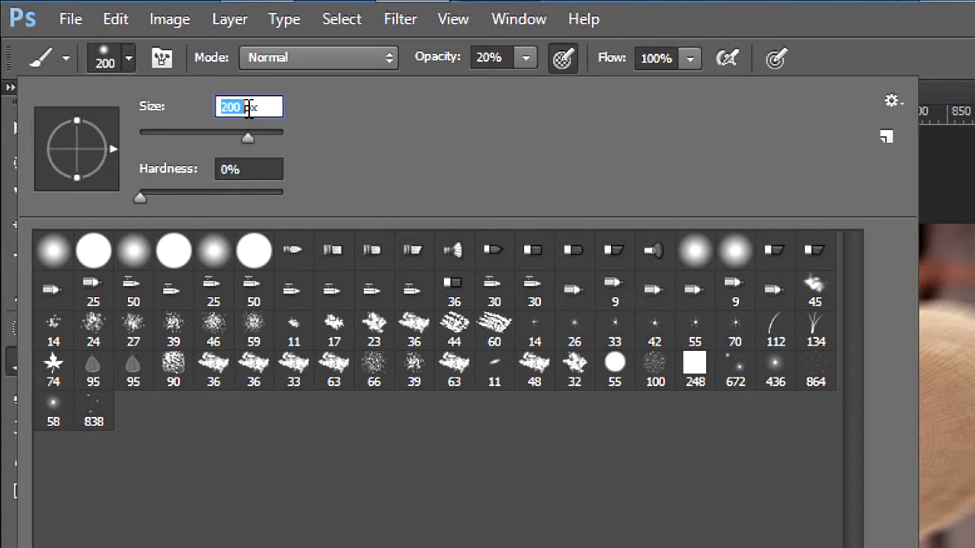
{"action": "type", "text": "1"}
{"action": "key", "text": "BackSpace"}
{"action": "key", "text": "BackSpace"}
{"action": "key", "text": "BackSpace"}
{"action": "type", "text": "00"}
Set the brush opacity to 40%
{"action": "left_click", "coordinate": [526, 58]}
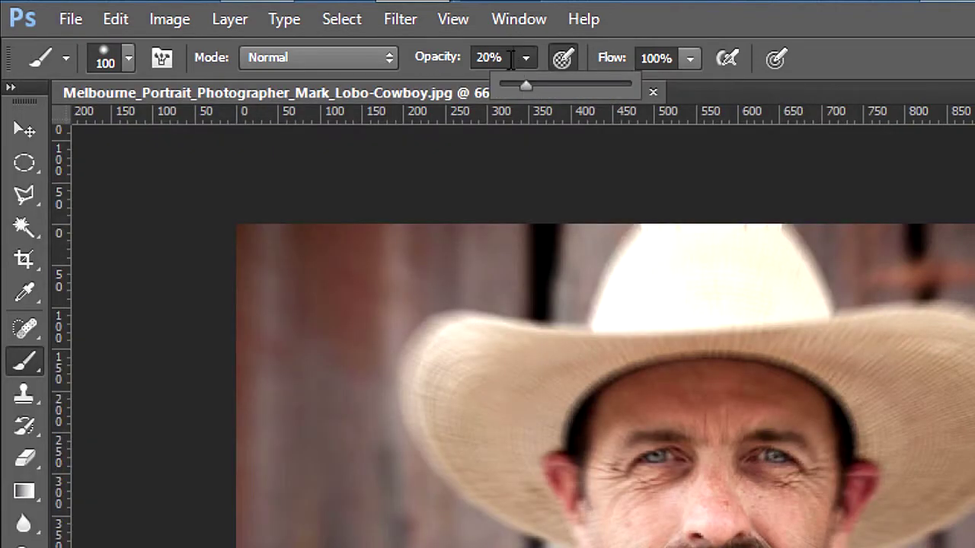
{"action": "left_click", "coordinate": [510, 58]}
{"action": "type", "text": "40"}
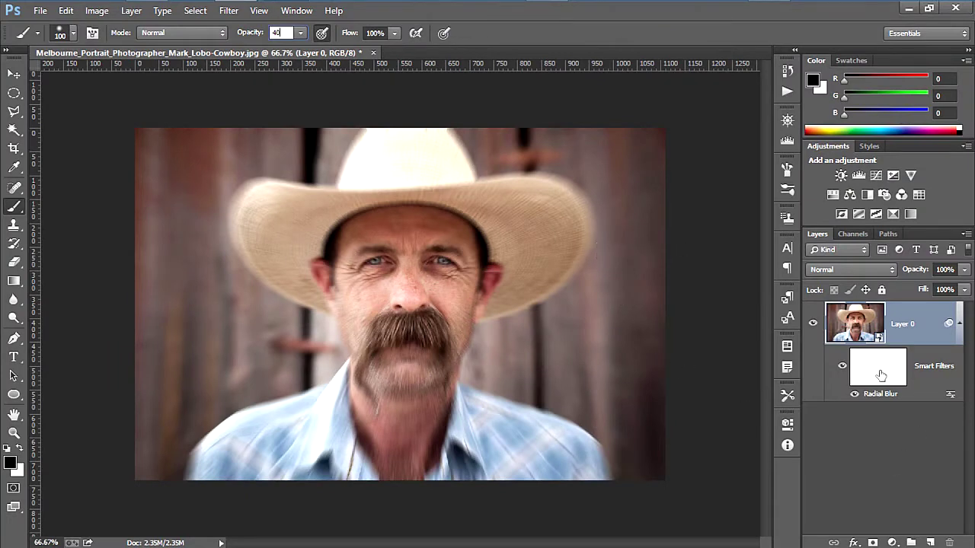
{"action": "key", "text": "Return"}
Resize the brush to 400 px and paint black over the face and hat on the Radial Blur's filter mask
{"action": "left_click", "coordinate": [878, 368]}
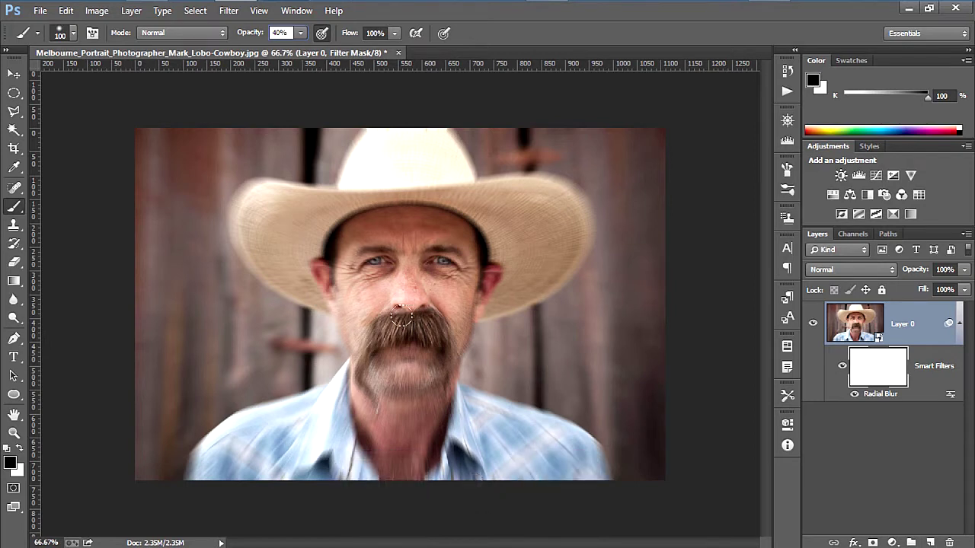
{"action": "key", "text": "bracketleft"}
{"action": "key", "text": "bracketleft"}
{"action": "key", "text": "bracketleft"}
{"action": "key", "text": "bracketleft"}
{"action": "key", "text": "bracketleft"}
{"action": "key", "text": "bracketleft"}
{"action": "key", "text": "bracketleft"}
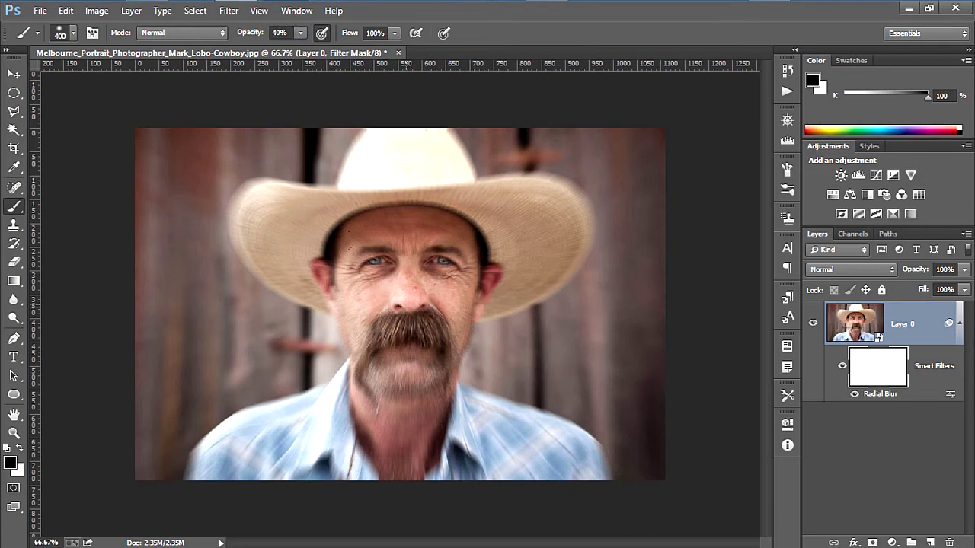
{"action": "mouse_move", "coordinate": [335, 349]}
{"action": "left_mouse_down"}
{"action": "mouse_move", "coordinate": [339, 374]}
{"action": "mouse_move", "coordinate": [334, 223]}
{"action": "mouse_move", "coordinate": [315, 195]}
{"action": "mouse_move", "coordinate": [278, 177]}
{"action": "mouse_move", "coordinate": [284, 183]}
{"action": "mouse_move", "coordinate": [350, 124]}
{"action": "mouse_move", "coordinate": [388, 166]}
{"action": "mouse_move", "coordinate": [466, 179]}
{"action": "left_mouse_up"}
{"action": "left_click_drag", "start_coordinate": [532, 240], "coordinate": [435, 326]}
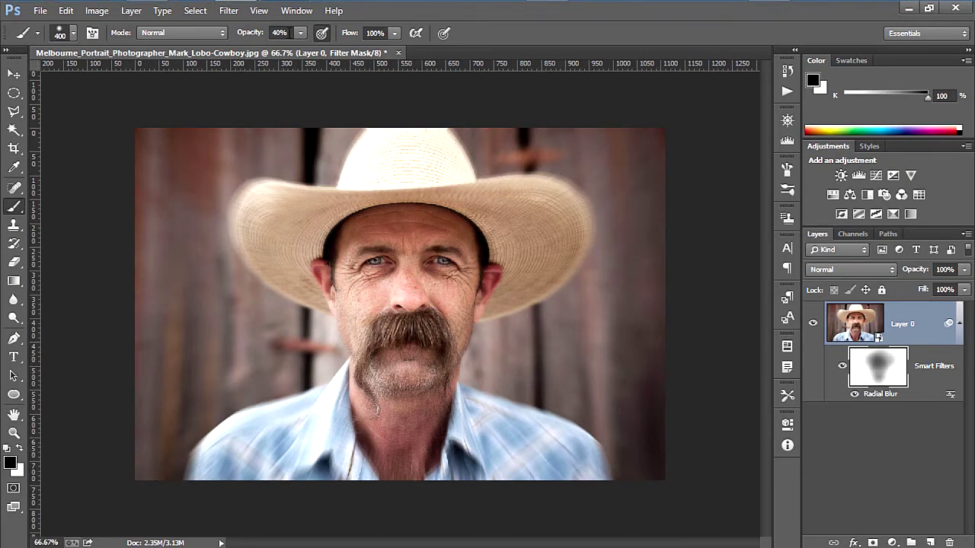
Paint over the shirt on the filter mask at 20% opacity with a 175 px brush to reduce its blur
{"action": "left_click", "coordinate": [282, 33]}
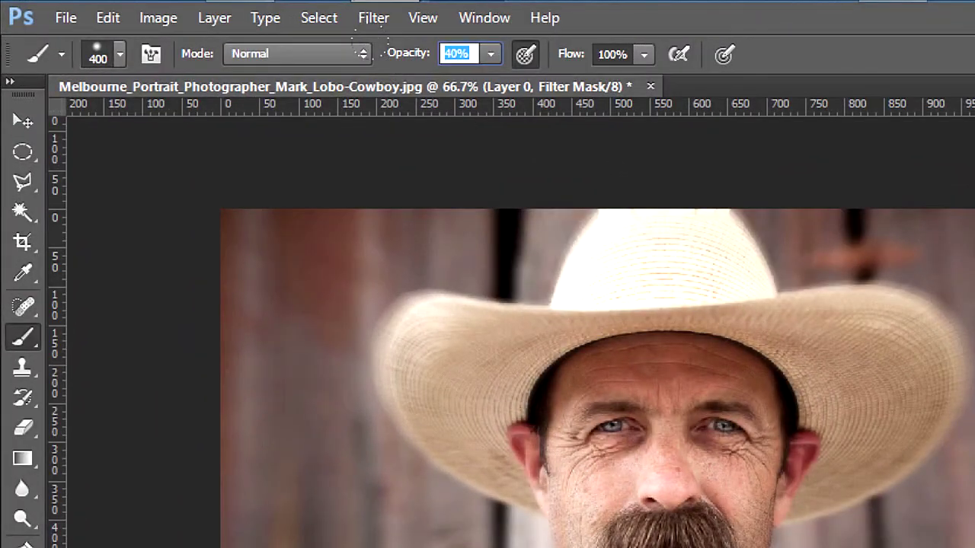
{"action": "type", "text": "20"}
{"action": "key", "text": "Return"}
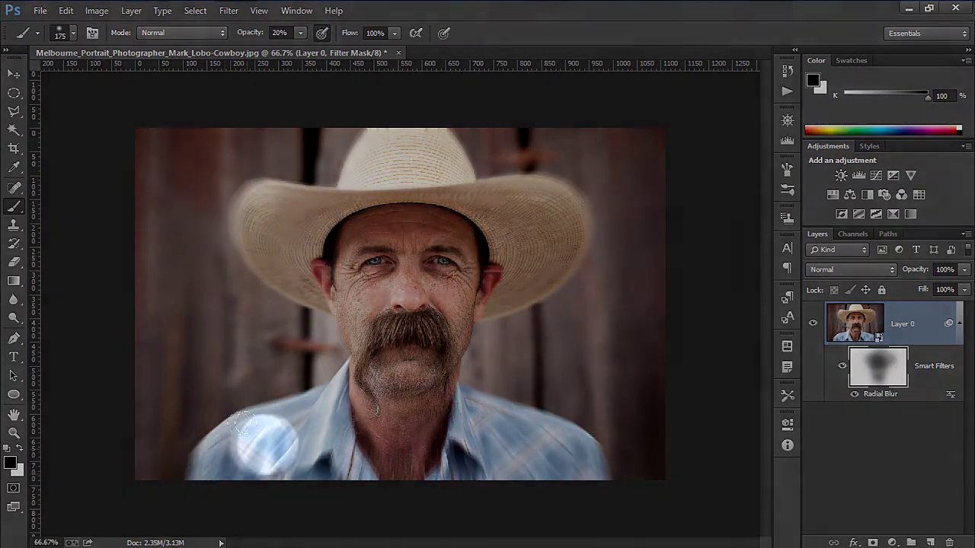
{"action": "mouse_move", "coordinate": [242, 424]}
{"action": "left_mouse_down"}
{"action": "mouse_move", "coordinate": [301, 384]}
{"action": "mouse_move", "coordinate": [304, 441]}
{"action": "mouse_move", "coordinate": [480, 400]}
{"action": "mouse_move", "coordinate": [552, 445]}
{"action": "mouse_move", "coordinate": [464, 446]}
{"action": "mouse_move", "coordinate": [438, 473]}
{"action": "mouse_move", "coordinate": [472, 487]}
{"action": "left_mouse_up"}
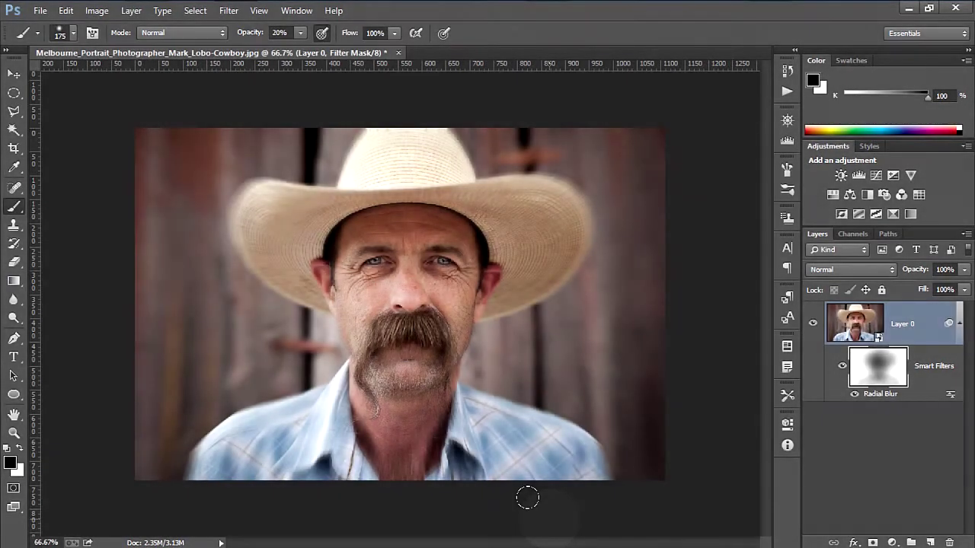
{"action": "key", "text": "ctrl+2"}
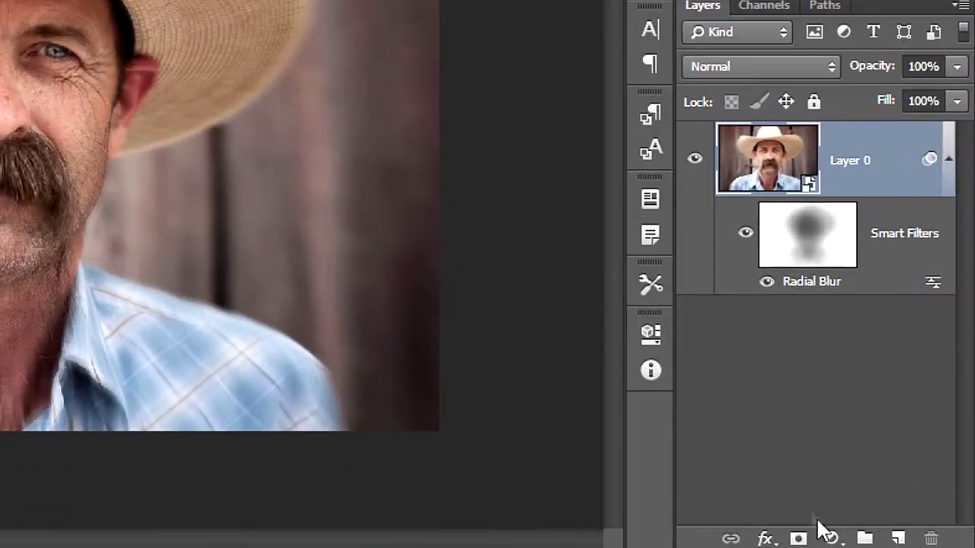
Add a Color Lookup adjustment layer above the portrait and load HorrorBlue.3DL as its 3DLUT file
{"action": "left_click", "coordinate": [835, 539]}
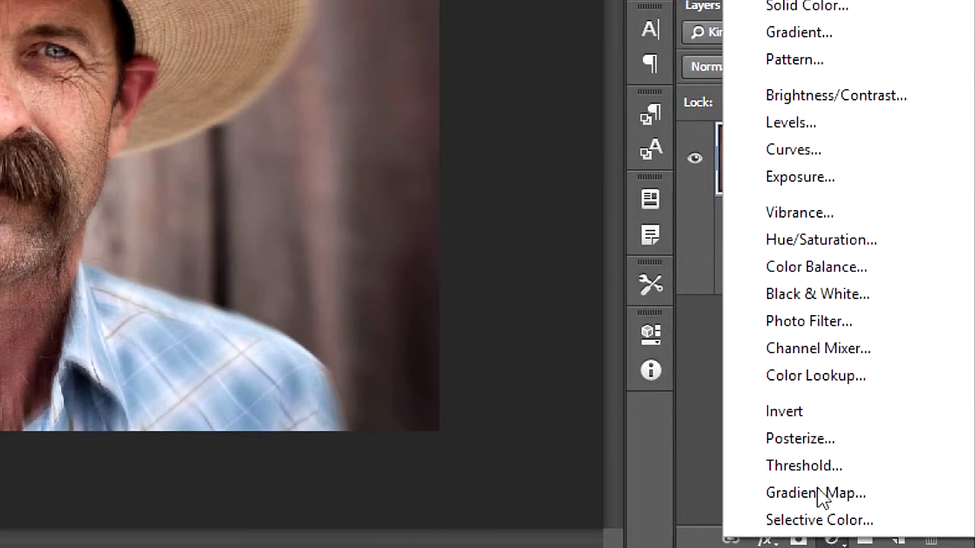
{"action": "left_click", "coordinate": [805, 374]}
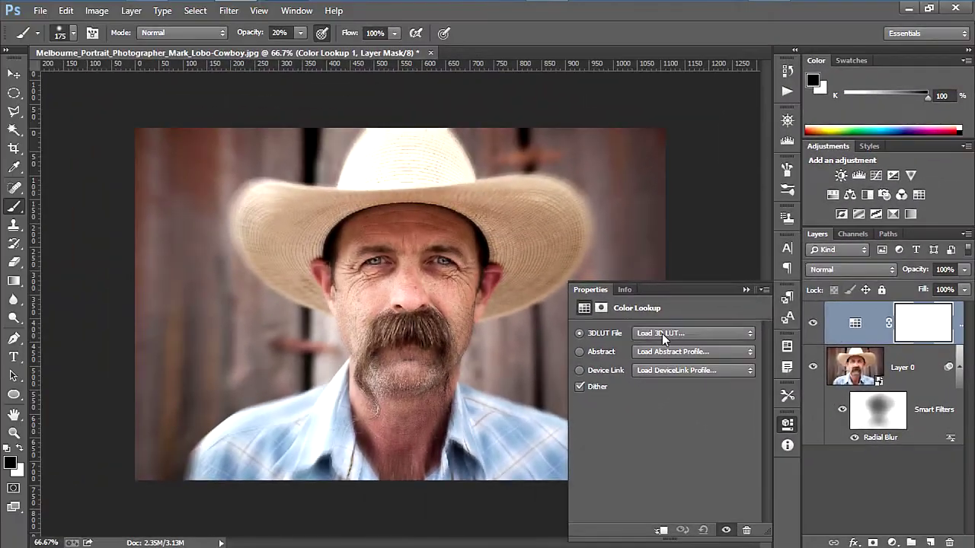
{"action": "left_click", "coordinate": [603, 291]}
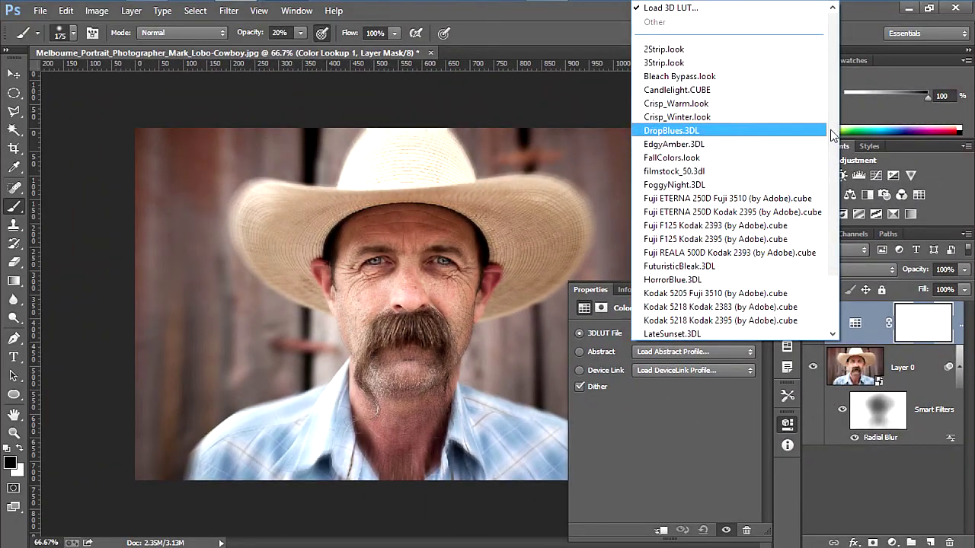
{"action": "scroll", "coordinate": [830, 144], "scroll_direction": "down", "scroll_amount": 2}
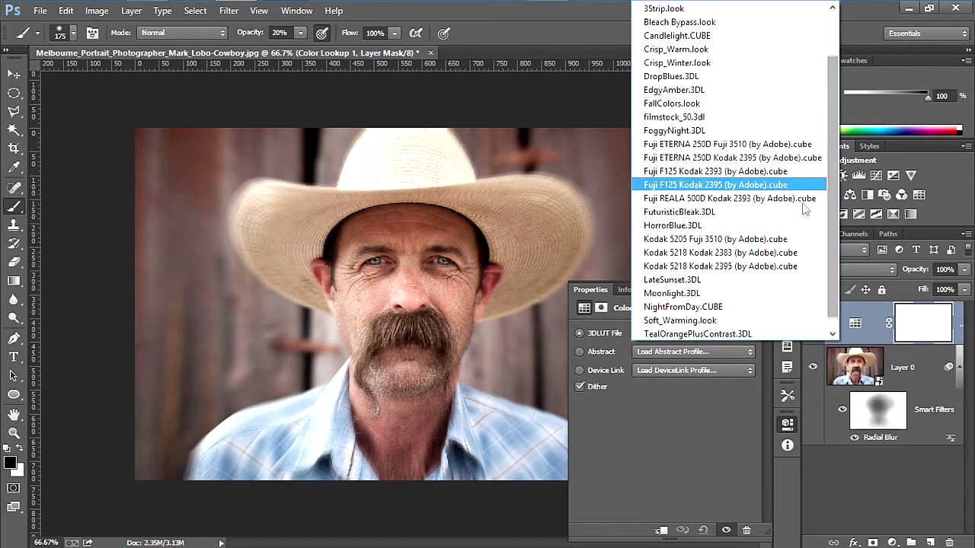
{"action": "left_click", "coordinate": [726, 229]}
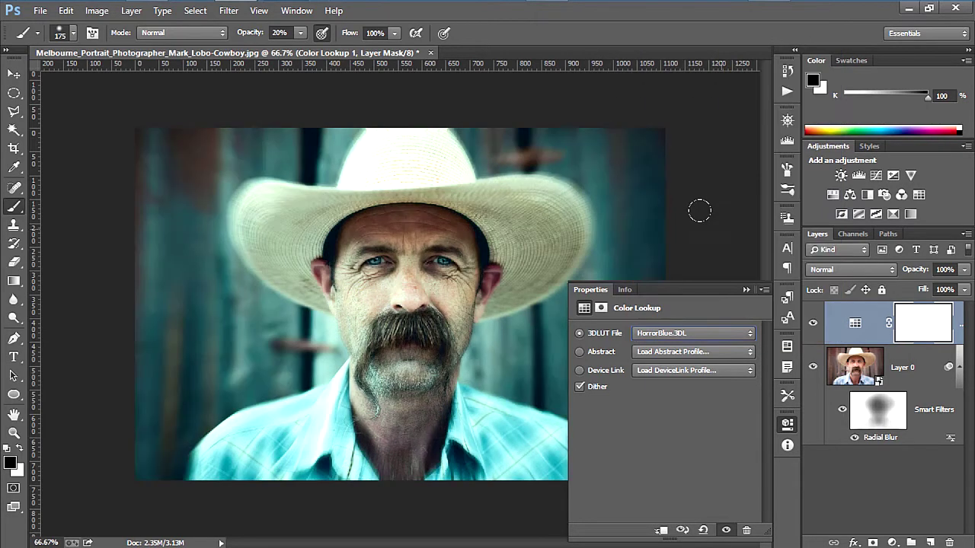
Hide the Color Lookup properties and set the brush opacity to 50%
{"action": "left_click", "coordinate": [748, 290]}
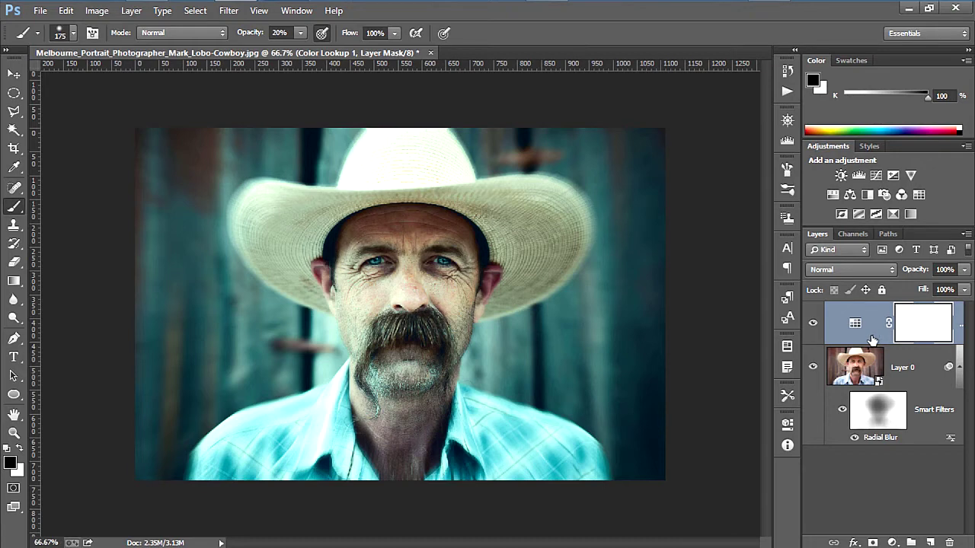
{"action": "left_click_drag", "start_coordinate": [872, 339], "coordinate": [893, 311]}
{"action": "left_click", "coordinate": [74, 33]}
{"action": "left_click", "coordinate": [301, 33]}
{"action": "left_click", "coordinate": [301, 32]}
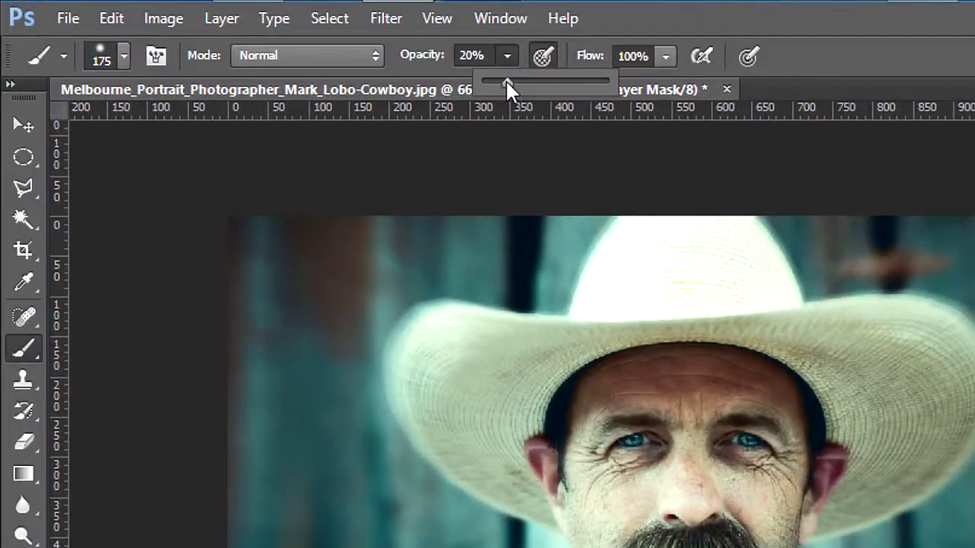
{"action": "left_click", "coordinate": [490, 55]}
{"action": "type", "text": "50"}
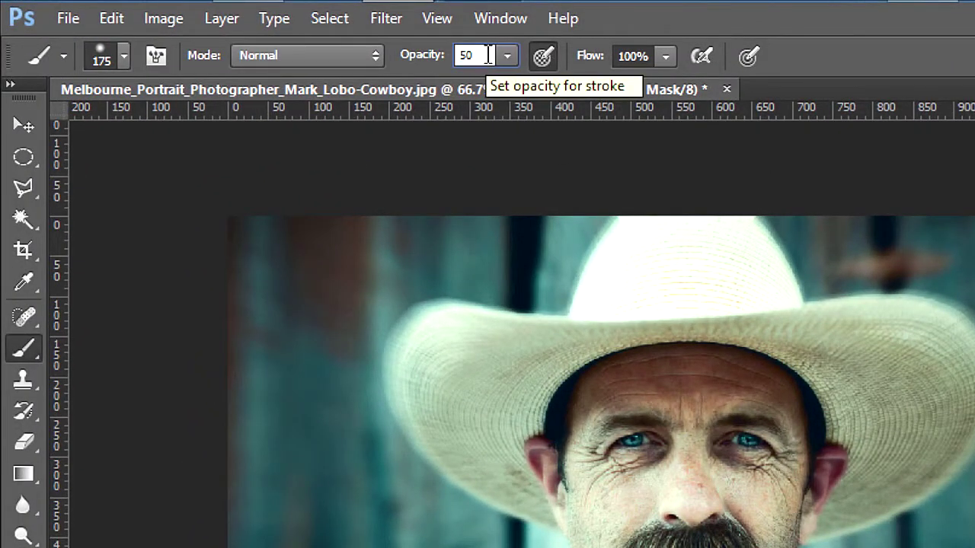
{"action": "key", "text": "Return"}
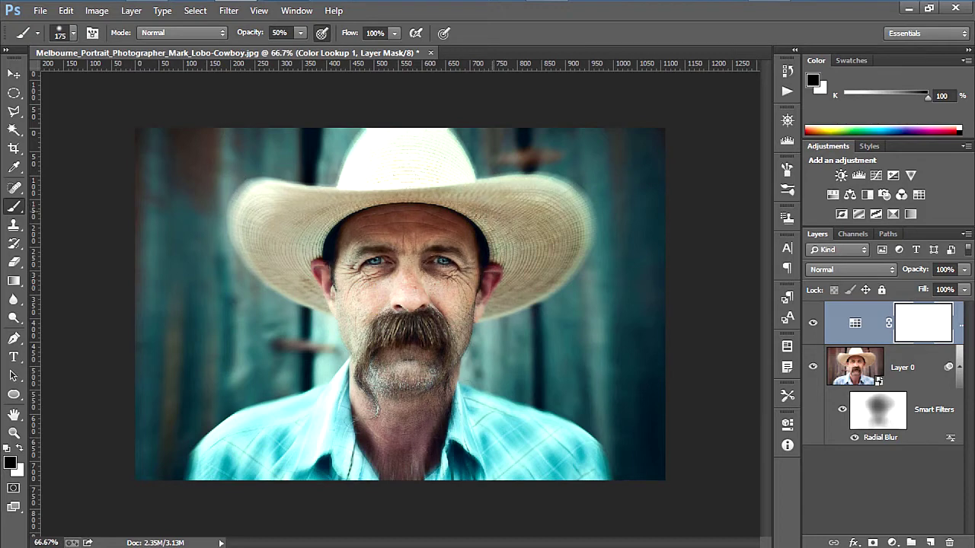
Paint black over the hat and face on the Color Lookup layer's mask to weaken the blue grading there
{"action": "left_click_drag", "start_coordinate": [352, 141], "coordinate": [434, 156]}
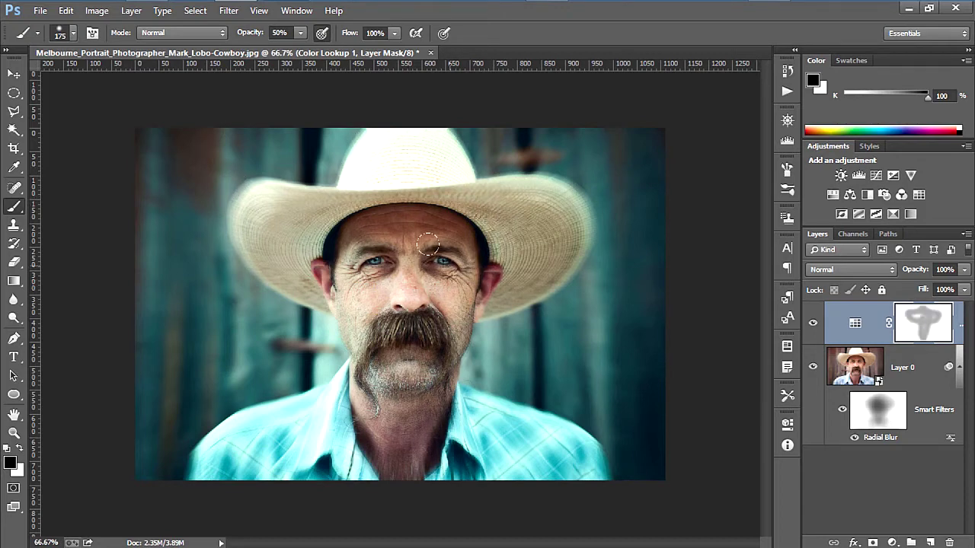
{"action": "mouse_move", "coordinate": [428, 244]}
{"action": "left_mouse_down"}
{"action": "mouse_move", "coordinate": [366, 243]}
{"action": "mouse_move", "coordinate": [338, 255]}
{"action": "mouse_move", "coordinate": [435, 242]}
{"action": "mouse_move", "coordinate": [430, 270]}
{"action": "left_mouse_up"}
{"action": "key", "text": "v"}
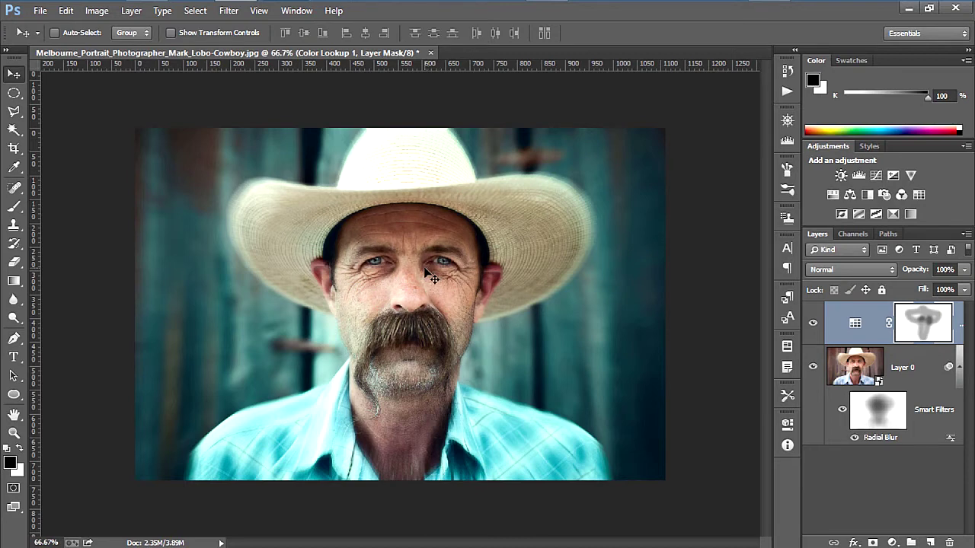
Open Astronaut_class_group_20.jpg and convert its Background layer to a smart object
{"action": "left_click", "coordinate": [39, 13]}
{"action": "left_click", "coordinate": [50, 39]}
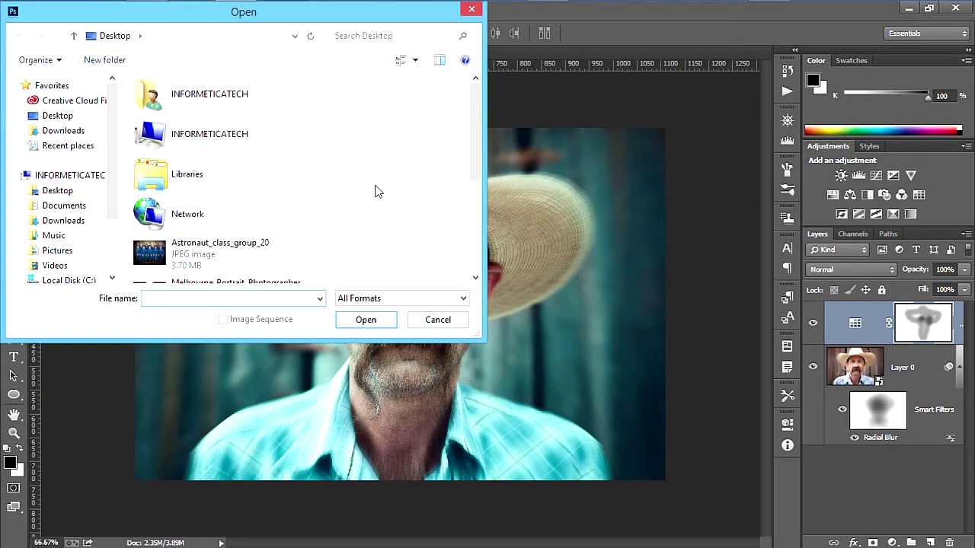
{"action": "double_click", "coordinate": [281, 251]}
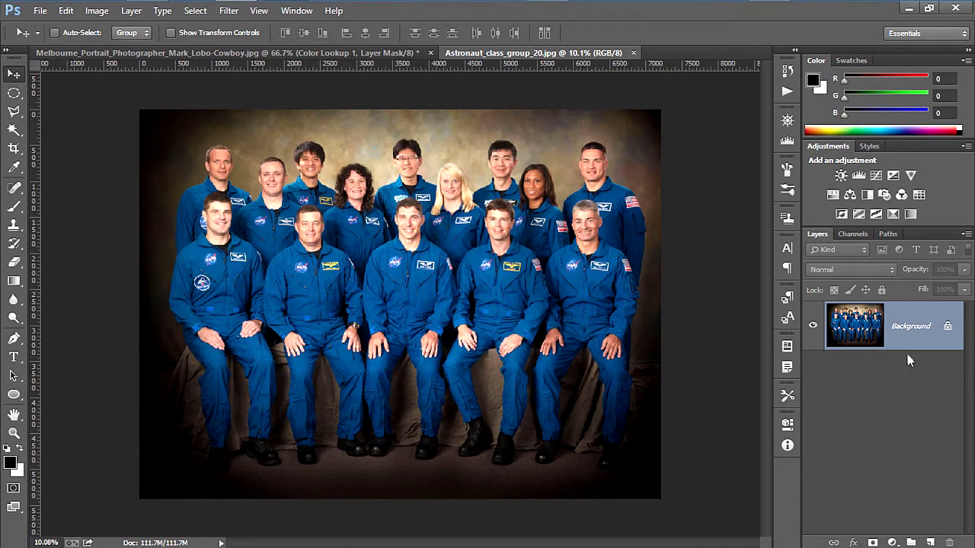
{"action": "right_click", "coordinate": [892, 330]}
{"action": "left_click", "coordinate": [899, 399]}
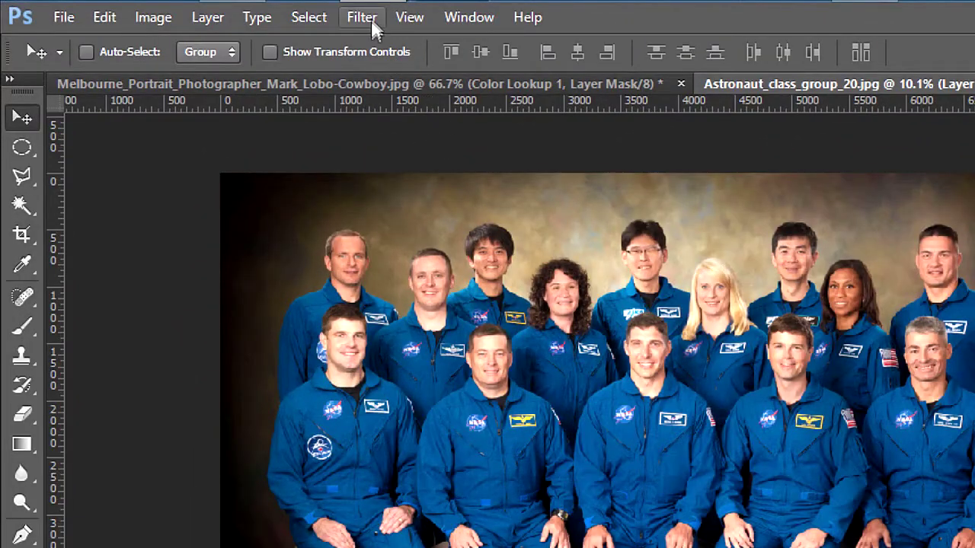
Apply a Radial Blur to the group photo with amount 15, Zoom method and Best quality, centred slightly above the middle
{"action": "left_click", "coordinate": [362, 18]}
{"action": "mouse_move", "coordinate": [576, 264]}
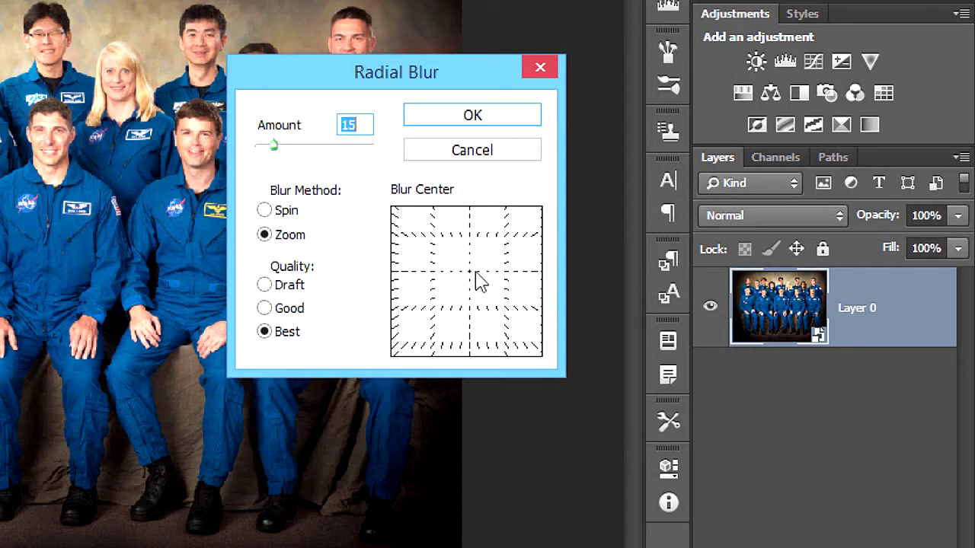
{"action": "left_click_drag", "start_coordinate": [384, 73], "coordinate": [575, 38]}
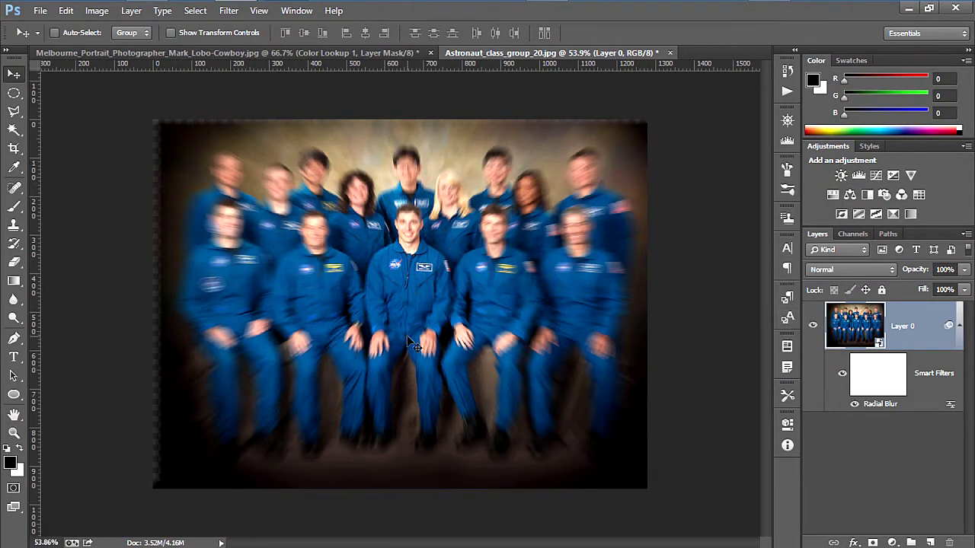
Free-transform the group photo layer, stretching it slightly past the canvas's left edge to 18.00% width, and commit the transform
{"action": "left_click_drag", "start_coordinate": [405, 340], "coordinate": [405, 308]}
{"action": "key", "text": "ctrl+t"}
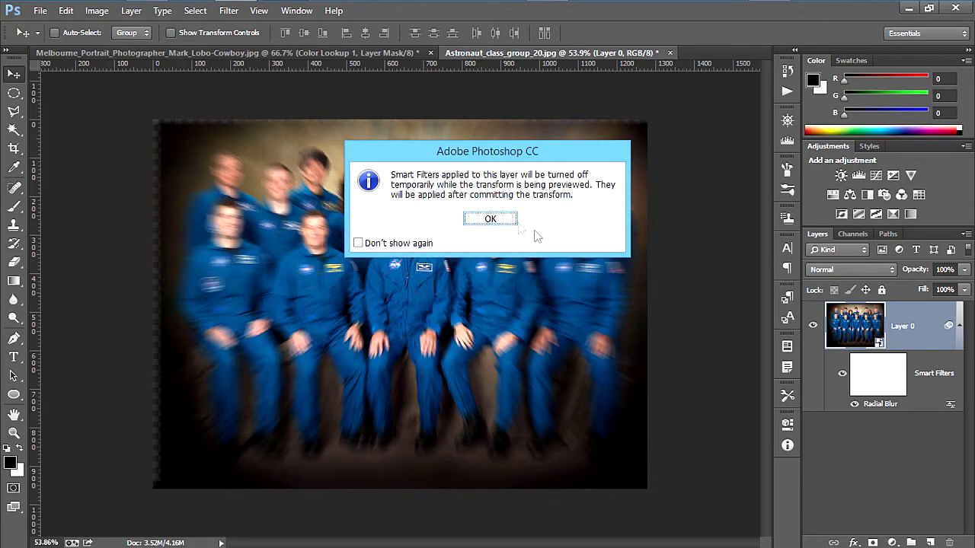
{"action": "left_click", "coordinate": [513, 220]}
{"action": "left_click_drag", "start_coordinate": [151, 120], "coordinate": [144, 119]}
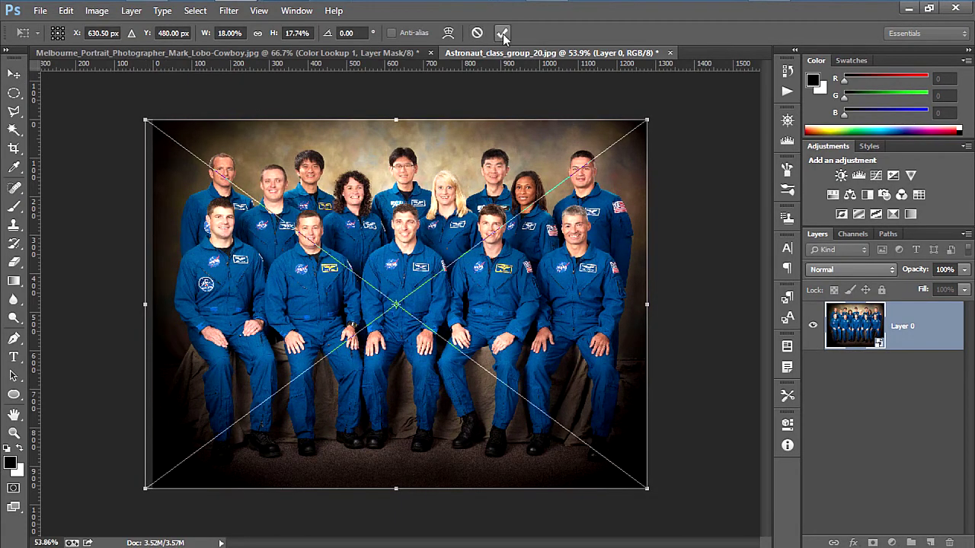
{"action": "left_click", "coordinate": [502, 33]}
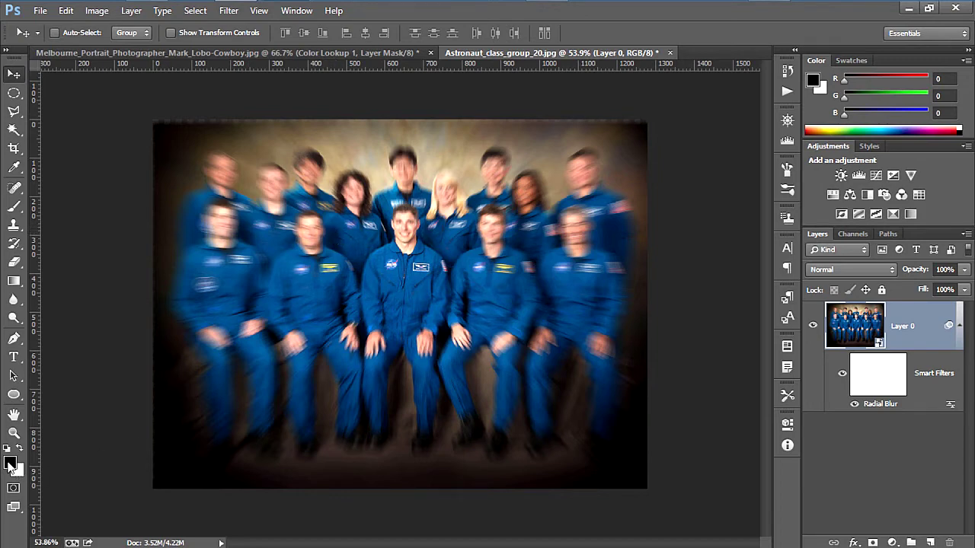
Activate the Brush tool and set its opacity to 40%
{"action": "key", "text": "b"}
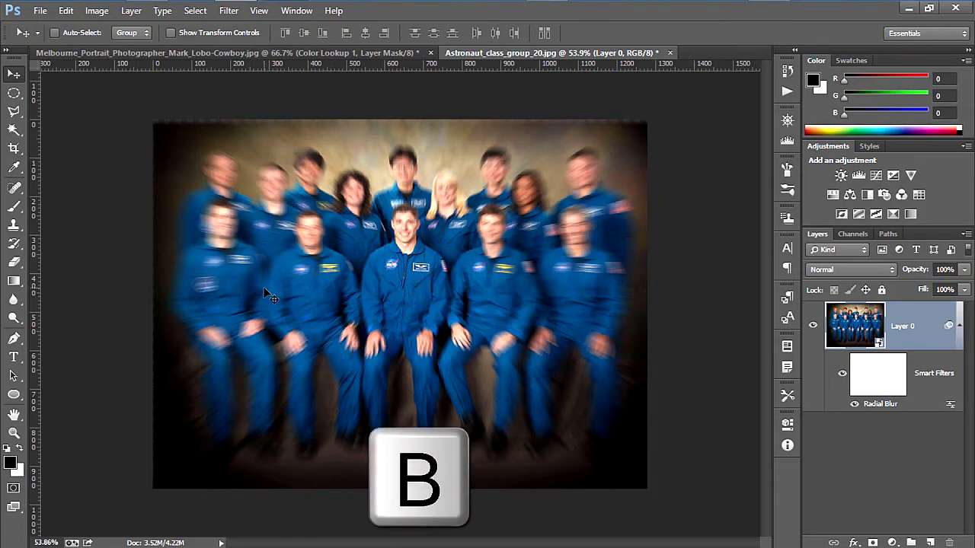
{"action": "key", "text": "b"}
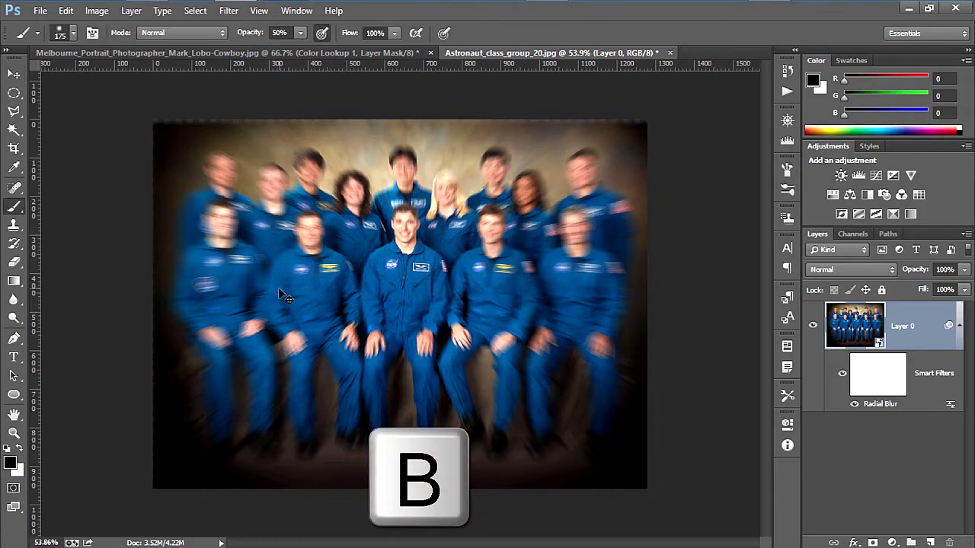
{"action": "left_click", "coordinate": [75, 34]}
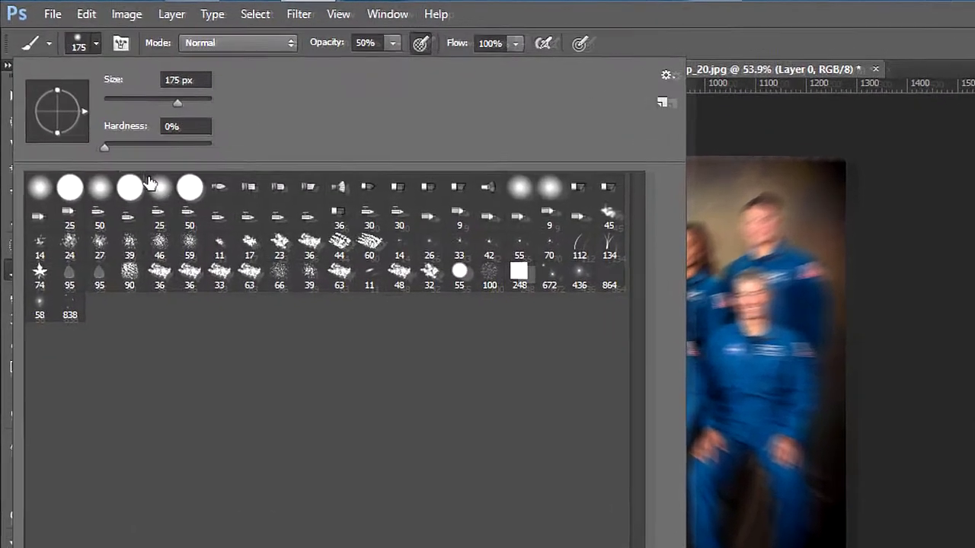
{"action": "key", "text": "Tab"}
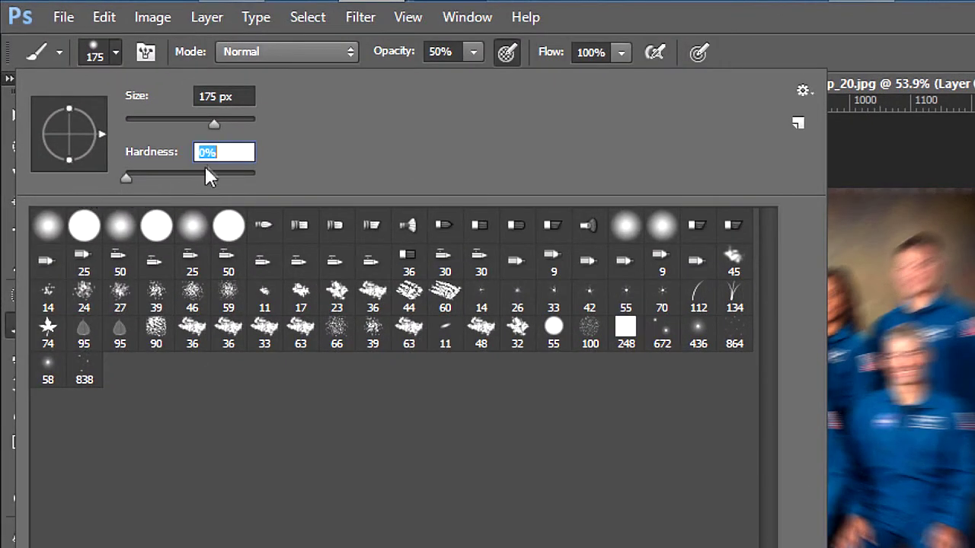
{"action": "left_click", "coordinate": [471, 53]}
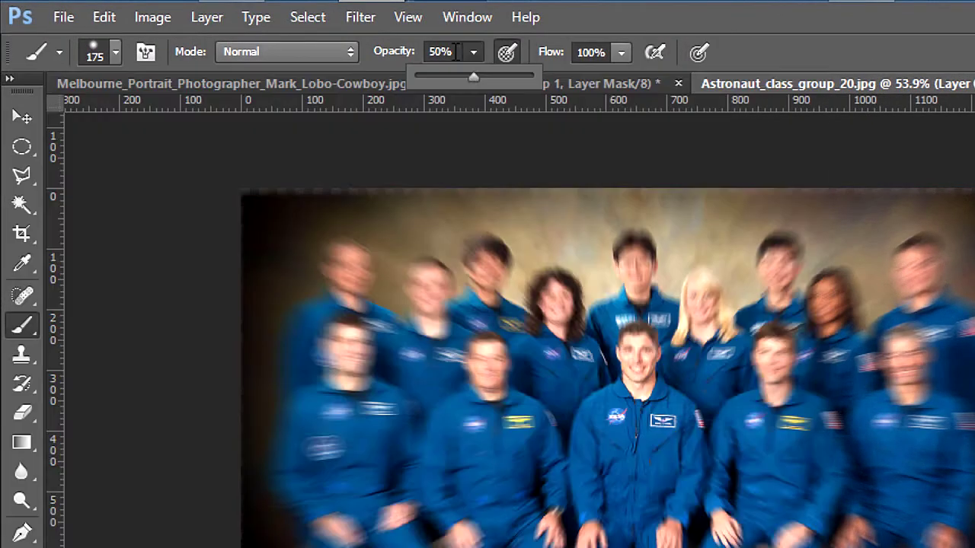
{"action": "left_click", "coordinate": [459, 51]}
{"action": "type", "text": "40"}
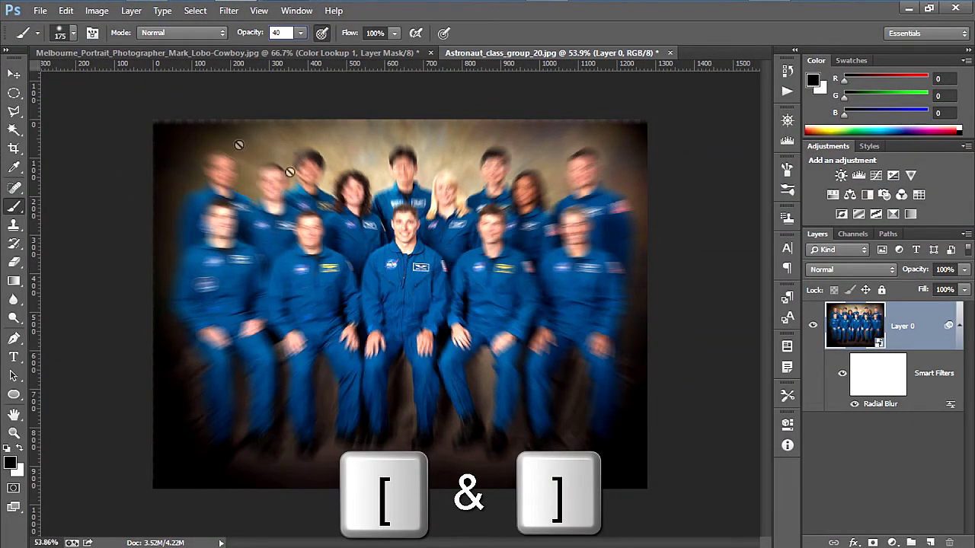
Target the Radial Blur's filter mask on the group photo and reduce the brush size to 70 px
{"action": "left_click", "coordinate": [874, 379]}
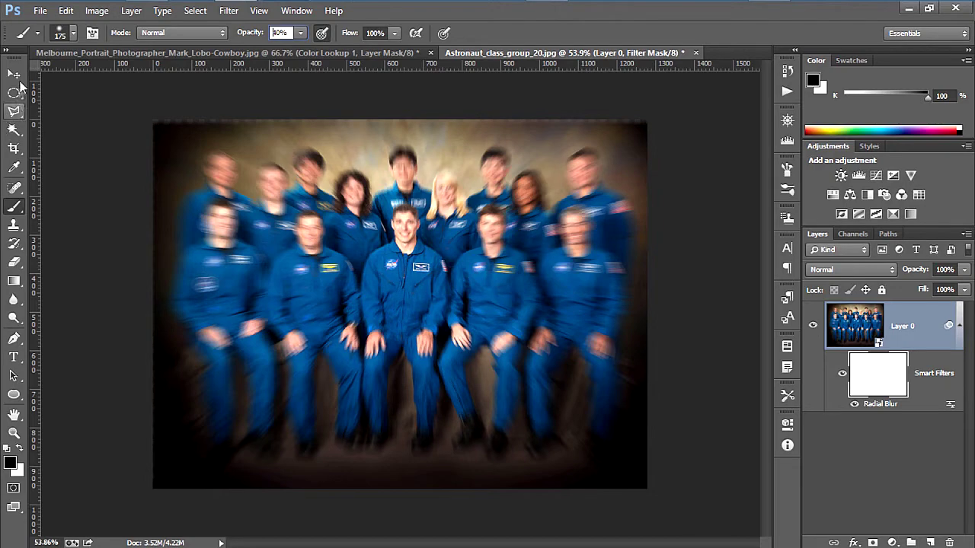
{"action": "left_click", "coordinate": [14, 74]}
{"action": "left_click", "coordinate": [14, 207]}
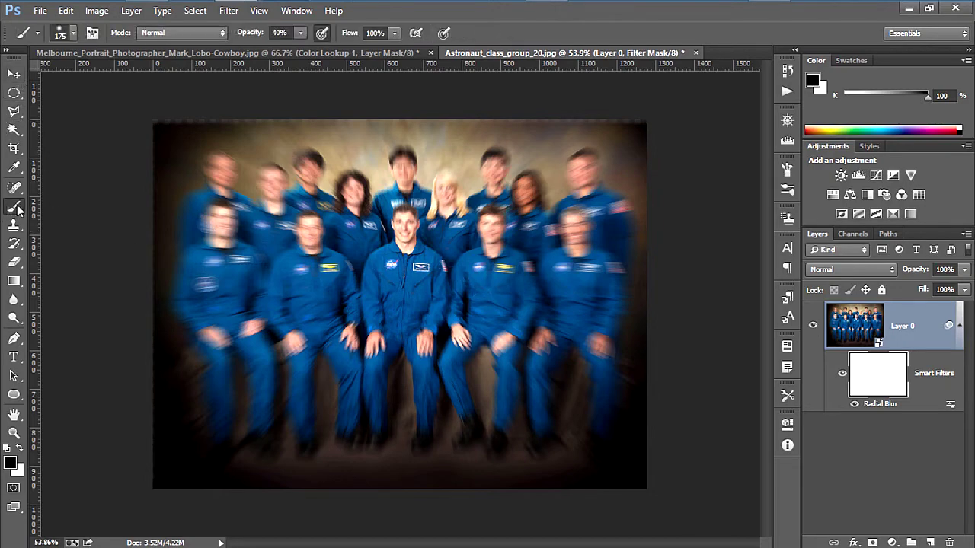
{"action": "key", "text": "bracketleft"}
{"action": "key", "text": "bracketleft"}
{"action": "key", "text": "bracketleft"}
{"action": "key", "text": "bracketleft"}
{"action": "key", "text": "bracketleft"}
{"action": "scroll", "coordinate": [397, 211], "scroll_direction": "up", "scroll_amount": 2}
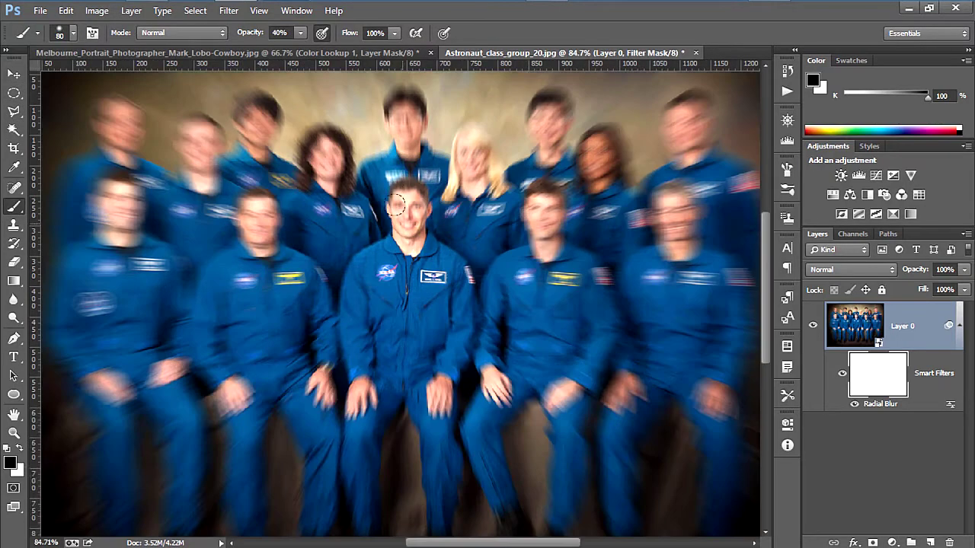
{"action": "scroll", "coordinate": [397, 211], "scroll_direction": "up", "scroll_amount": 2}
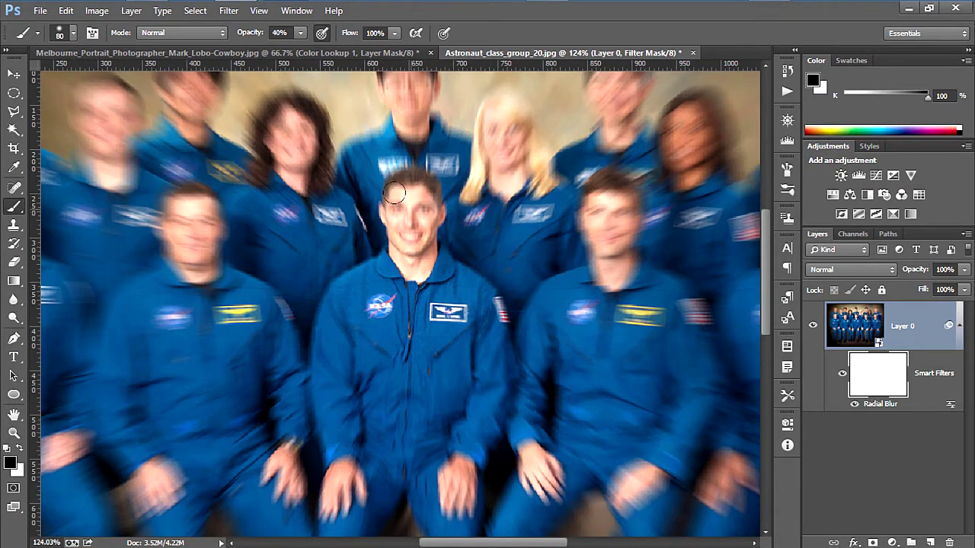
{"action": "key", "text": "bracketleft"}
{"action": "scroll", "coordinate": [396, 205], "scroll_direction": "down", "scroll_amount": 5}
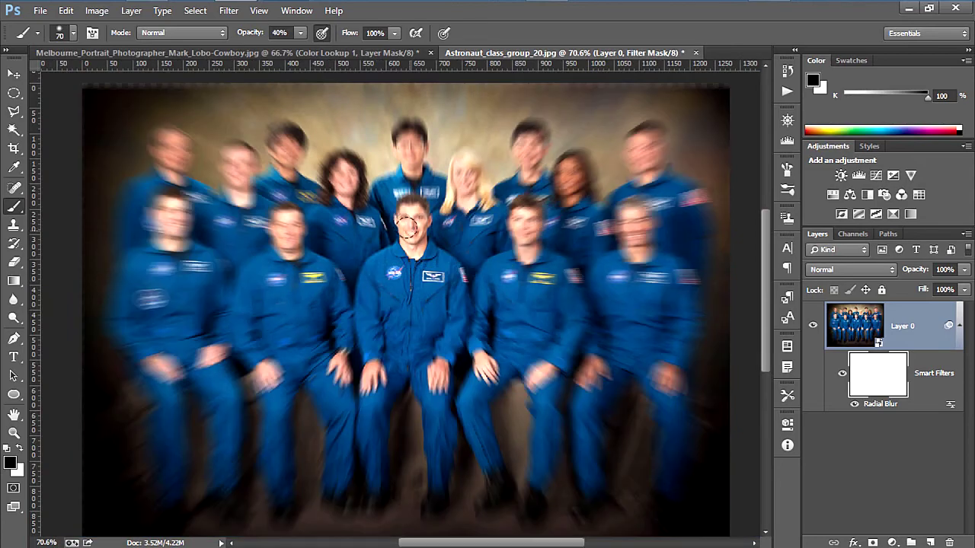